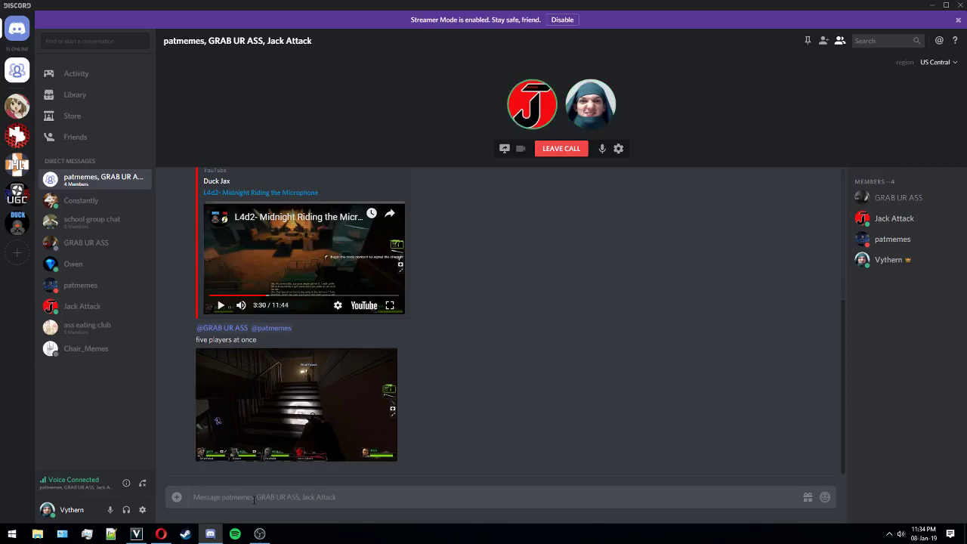
text(bbbbbbbb)
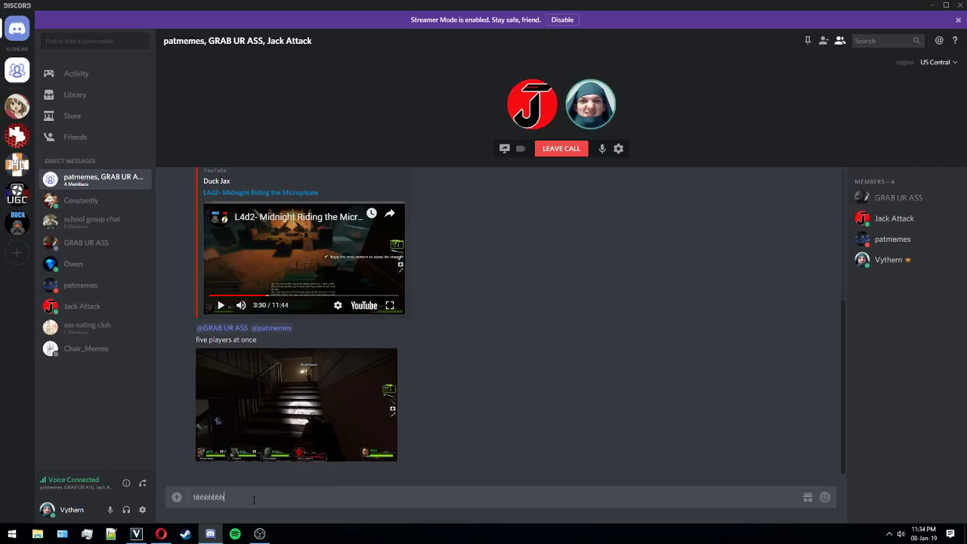
text(bbbbbbbbbbbb)
Clear the stray message text, then copy the '0 subscriber special' YouTube video URL in Opera
key(ctrl+BackSpace)
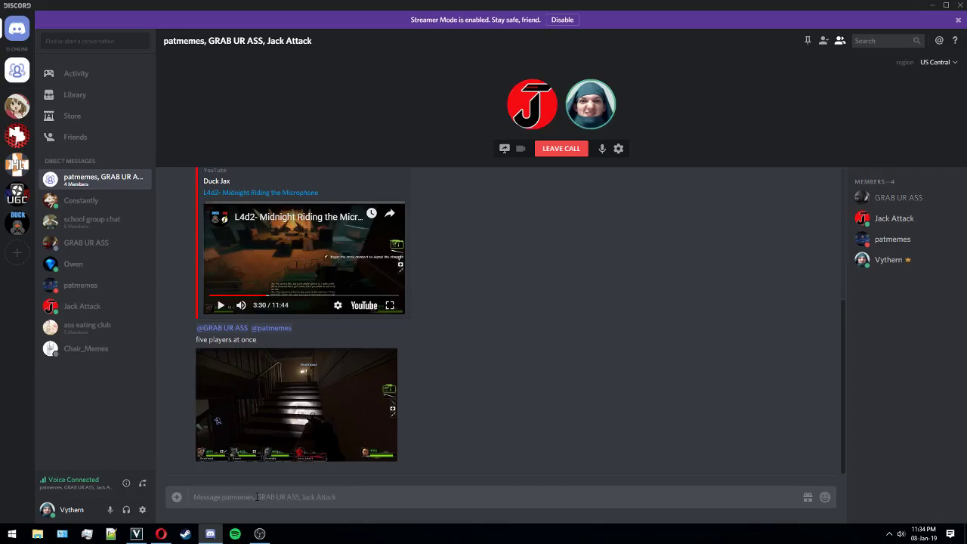
click(154, 541)
key(ctrl+t)
text(0 subscriber special)
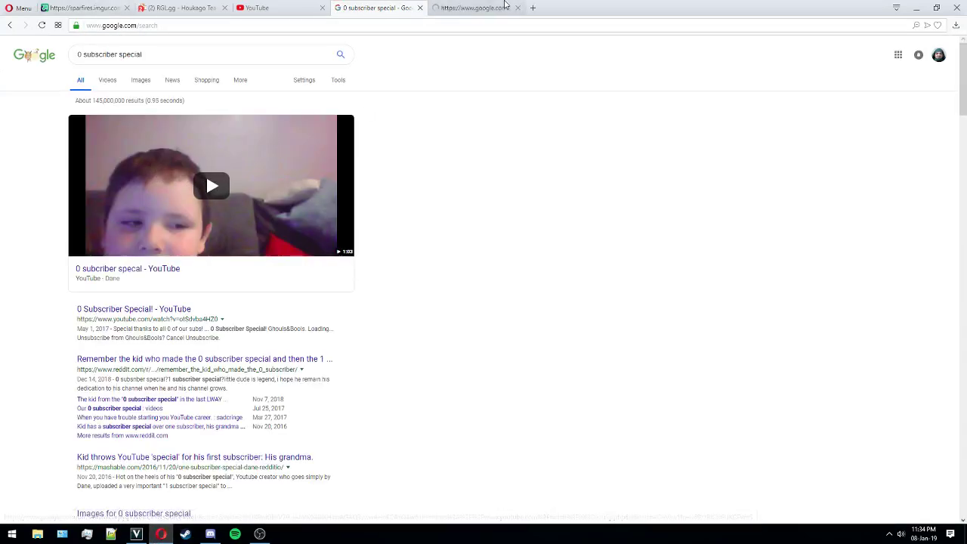
click(461, 8)
key(ctrl+c)
key(ctrl+w)
key(ctrl+w)
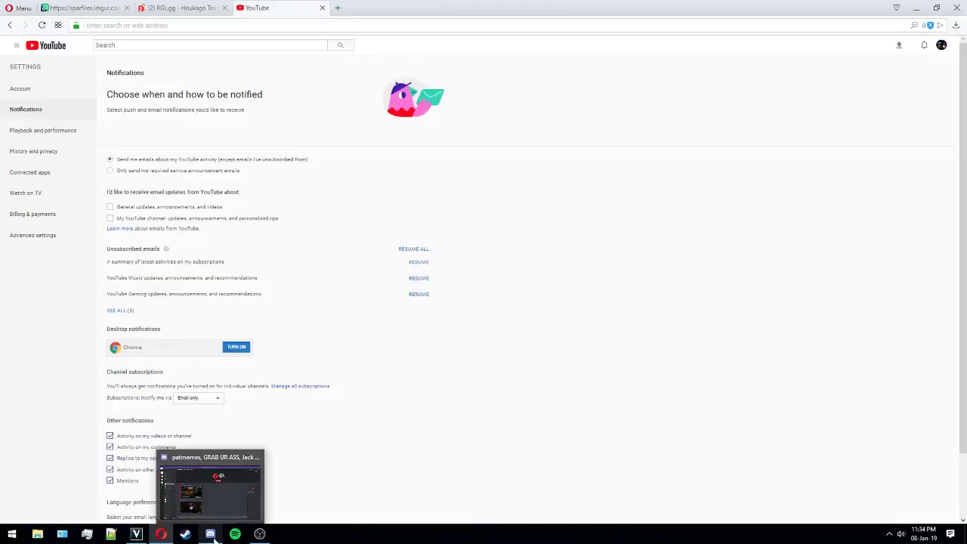
Paste the copied YouTube URL into the group DM message and send it
click(210, 534)
key(ctrl+v)
key(Return)
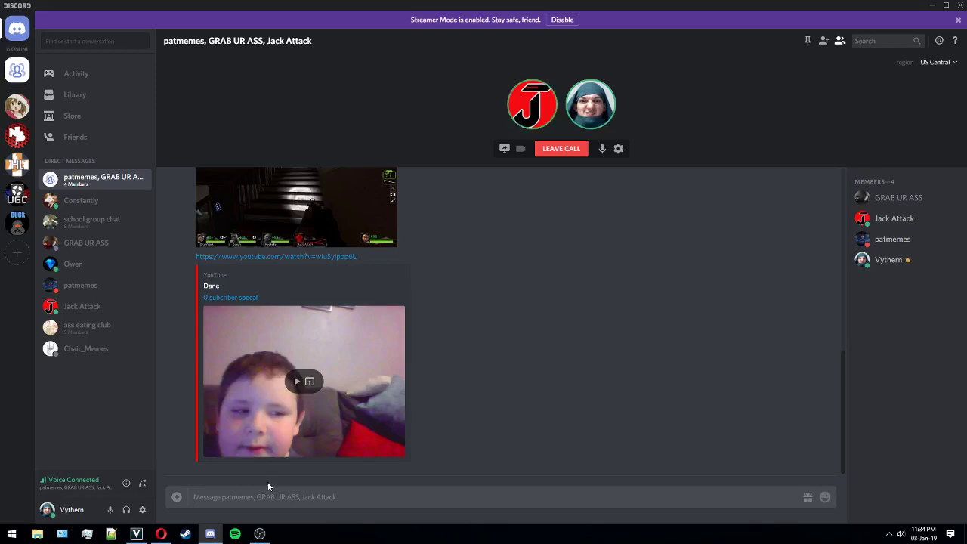
click(161, 534)
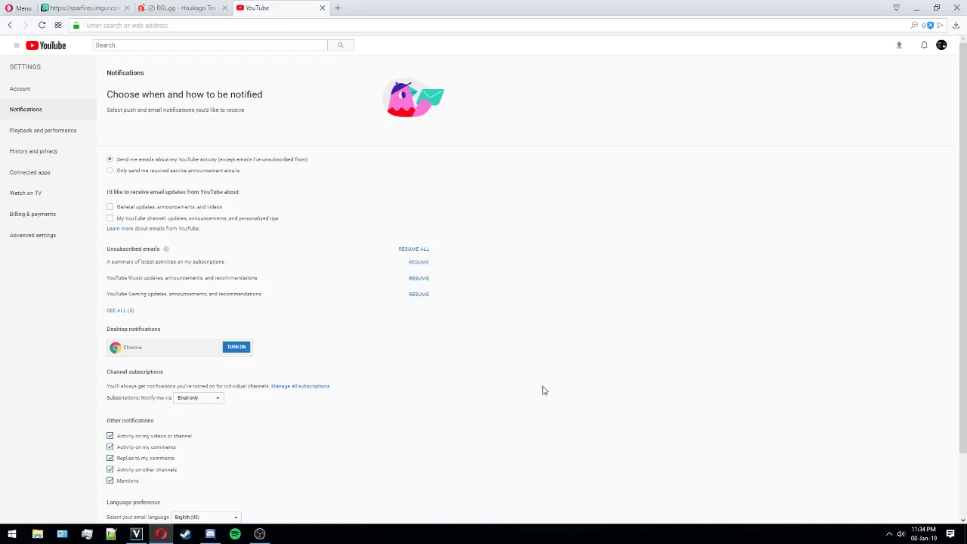
click(210, 534)
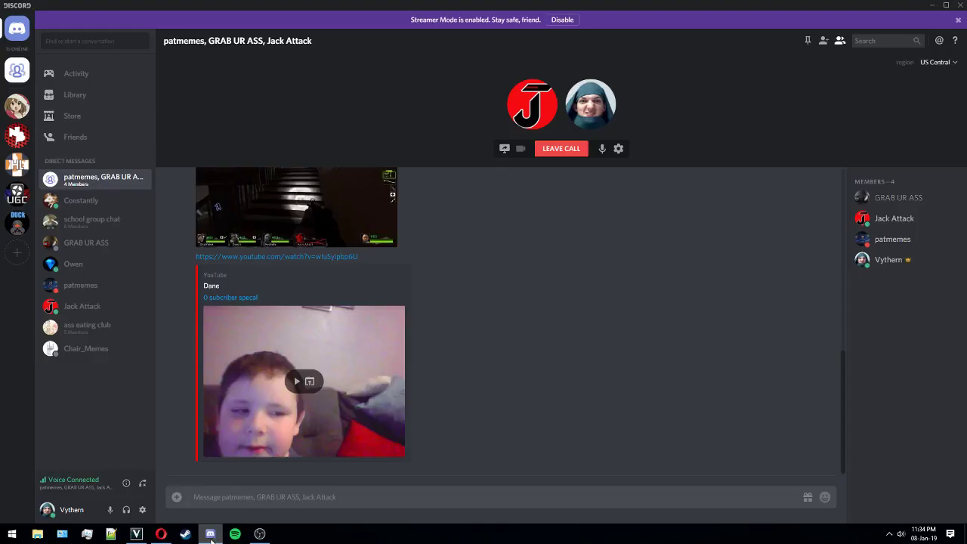
click(272, 499)
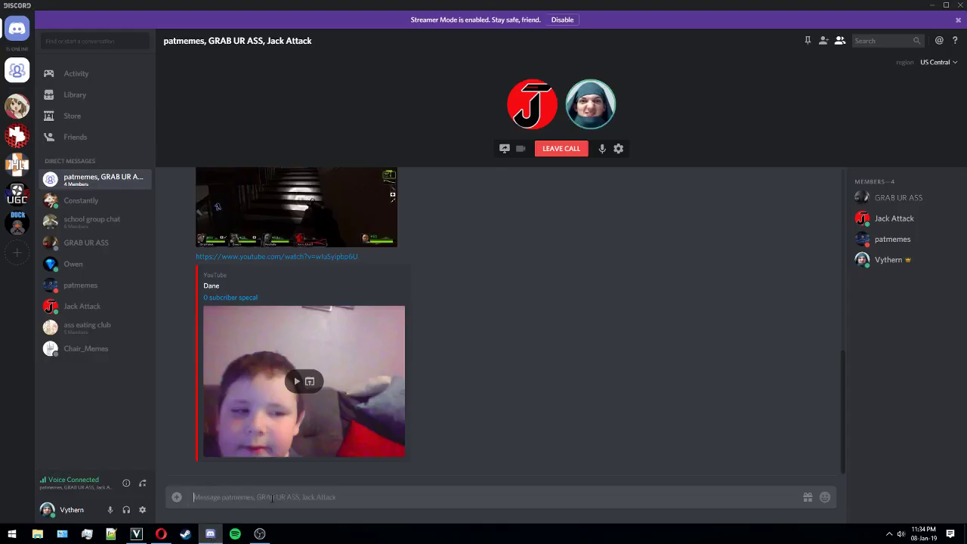